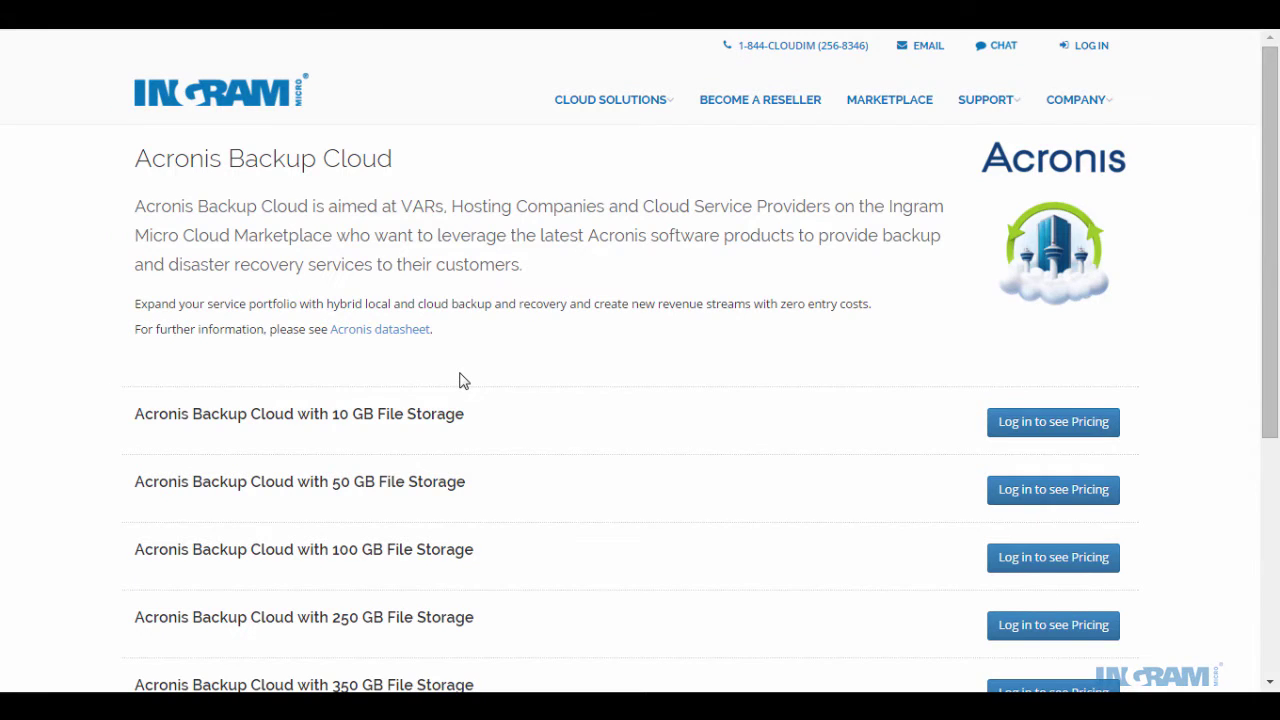
Show the Cloud Solutions offerings from the Acronis Backup Cloud product page
left_click(612, 100)
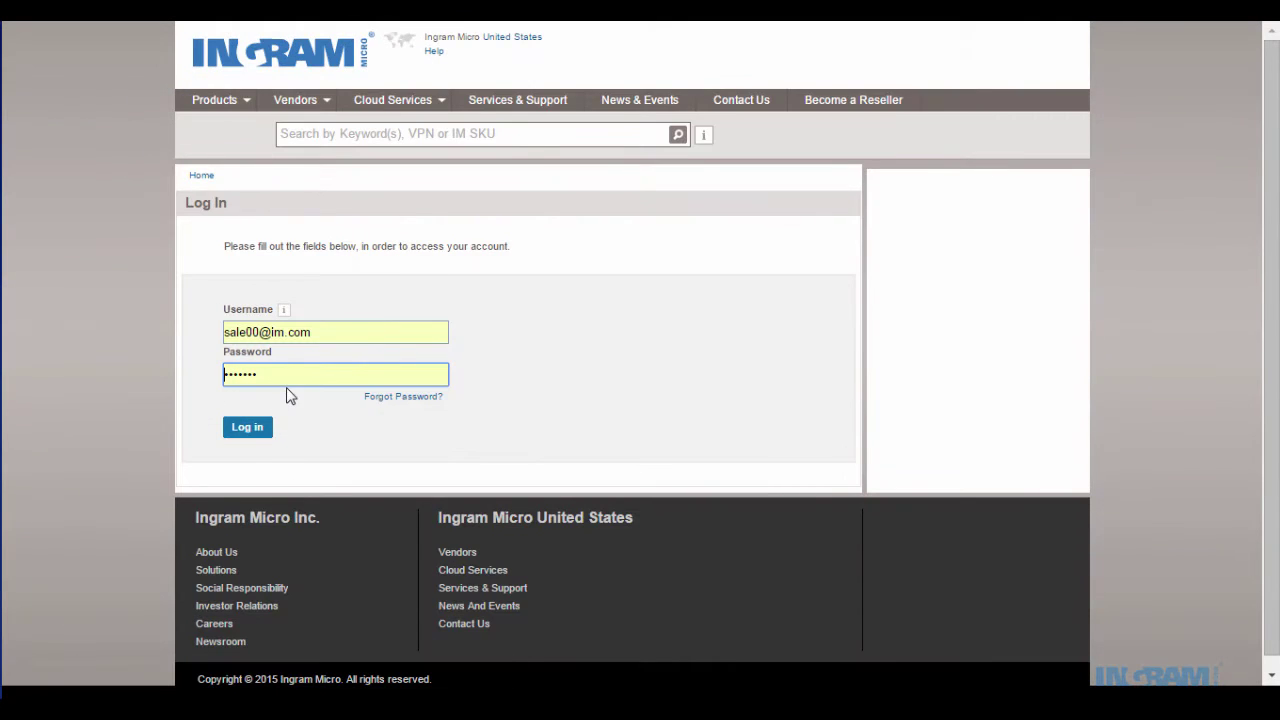
Sign in to the reseller account with the filled-in credentials
left_click(270, 432)
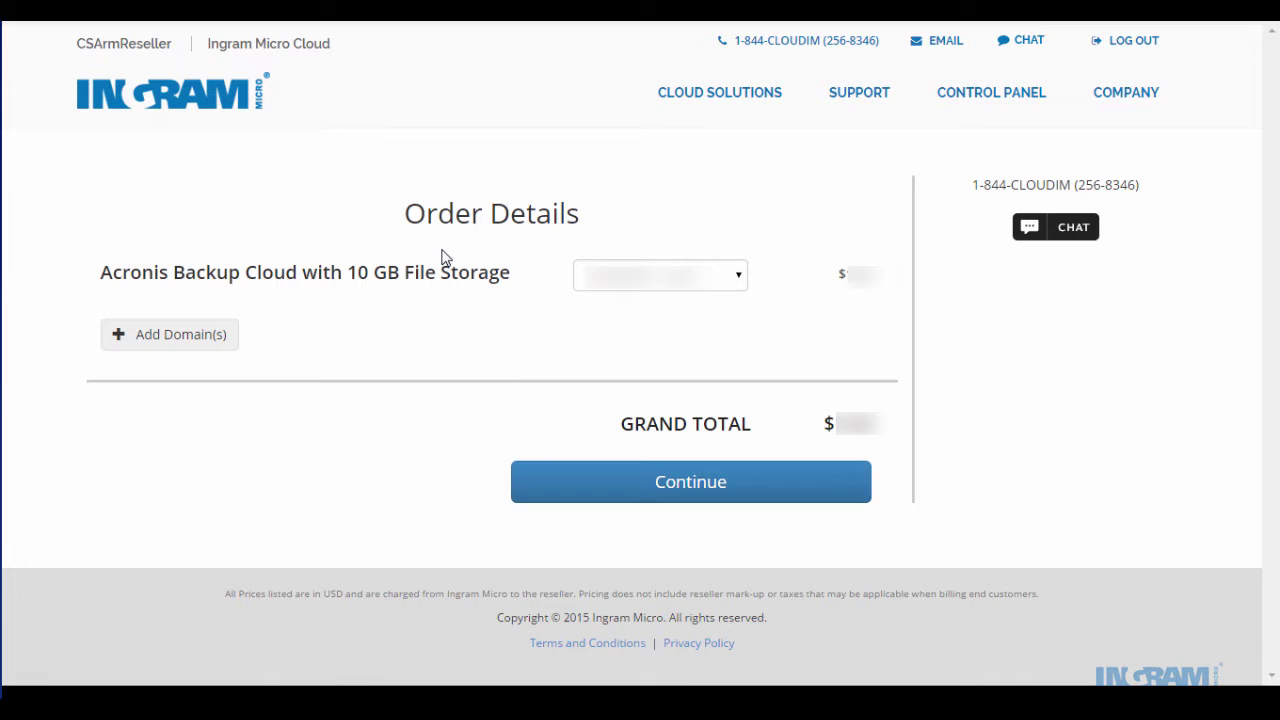
Continue past the order details and assign the order to Paul's Pet Shop
left_click(640, 492)
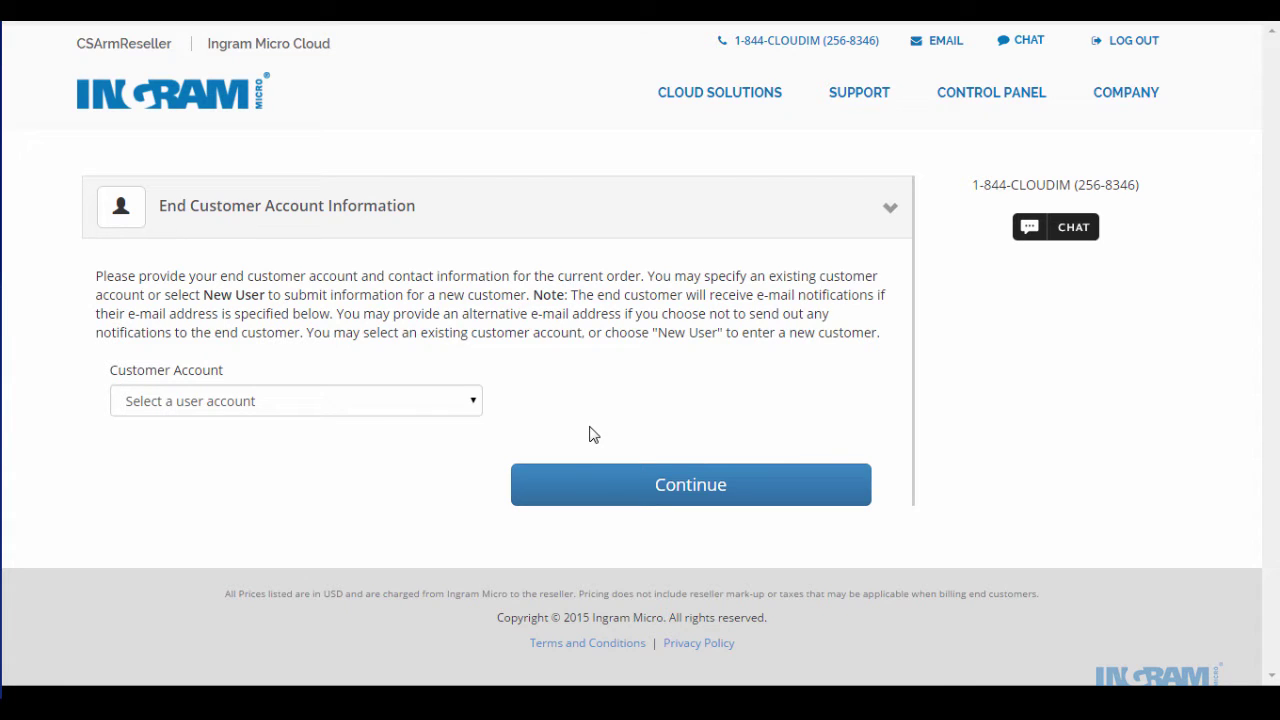
left_click(447, 410)
left_click(273, 320)
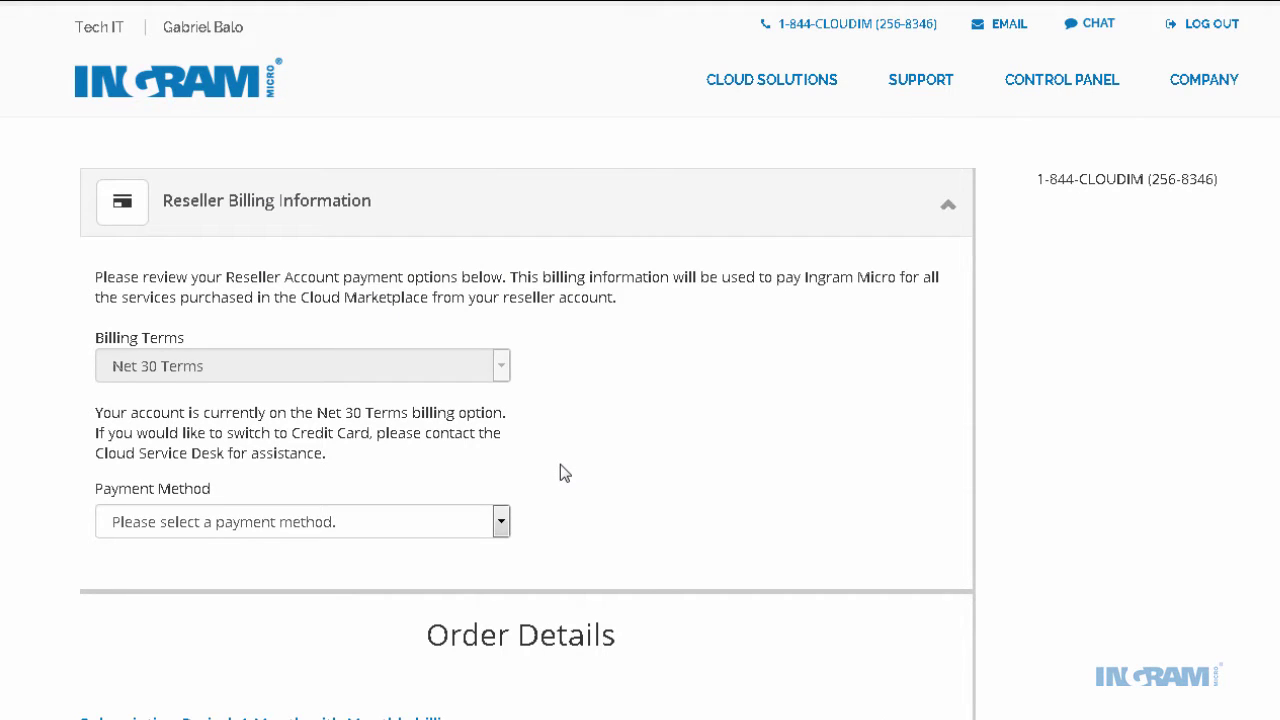
Choose check as the payment method and scroll down to the order summary
left_click(502, 524)
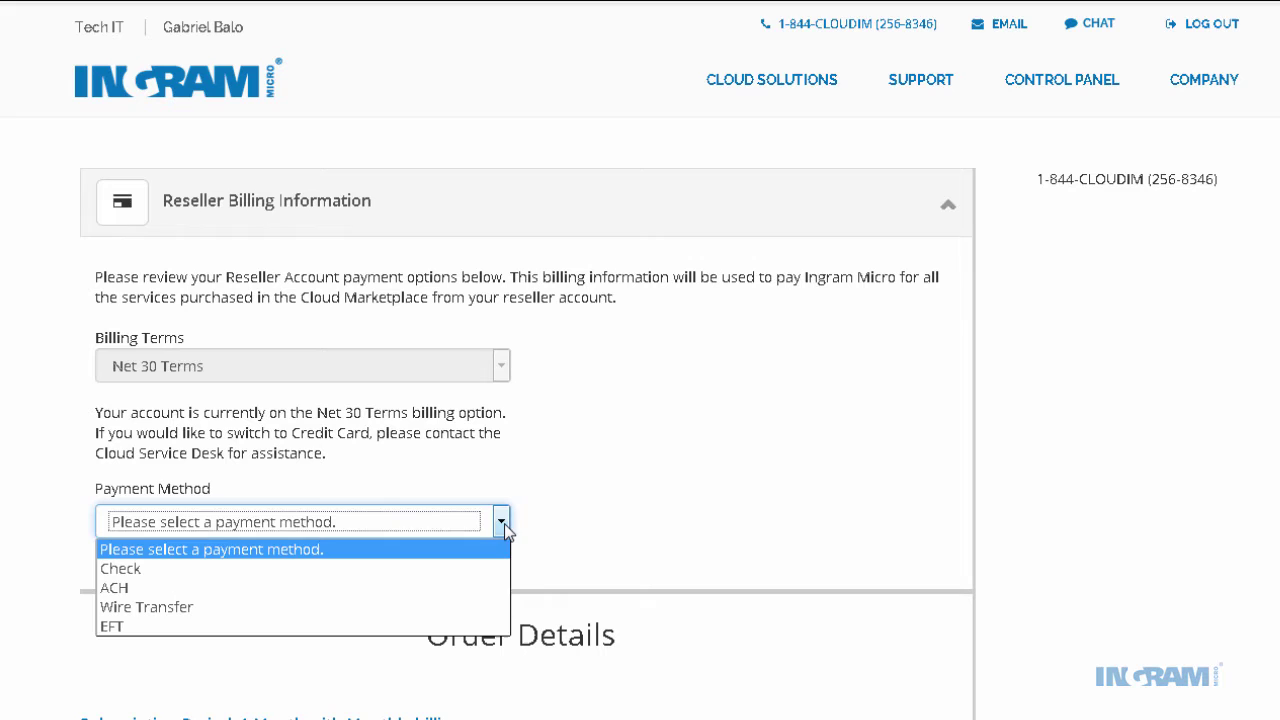
left_click(218, 568)
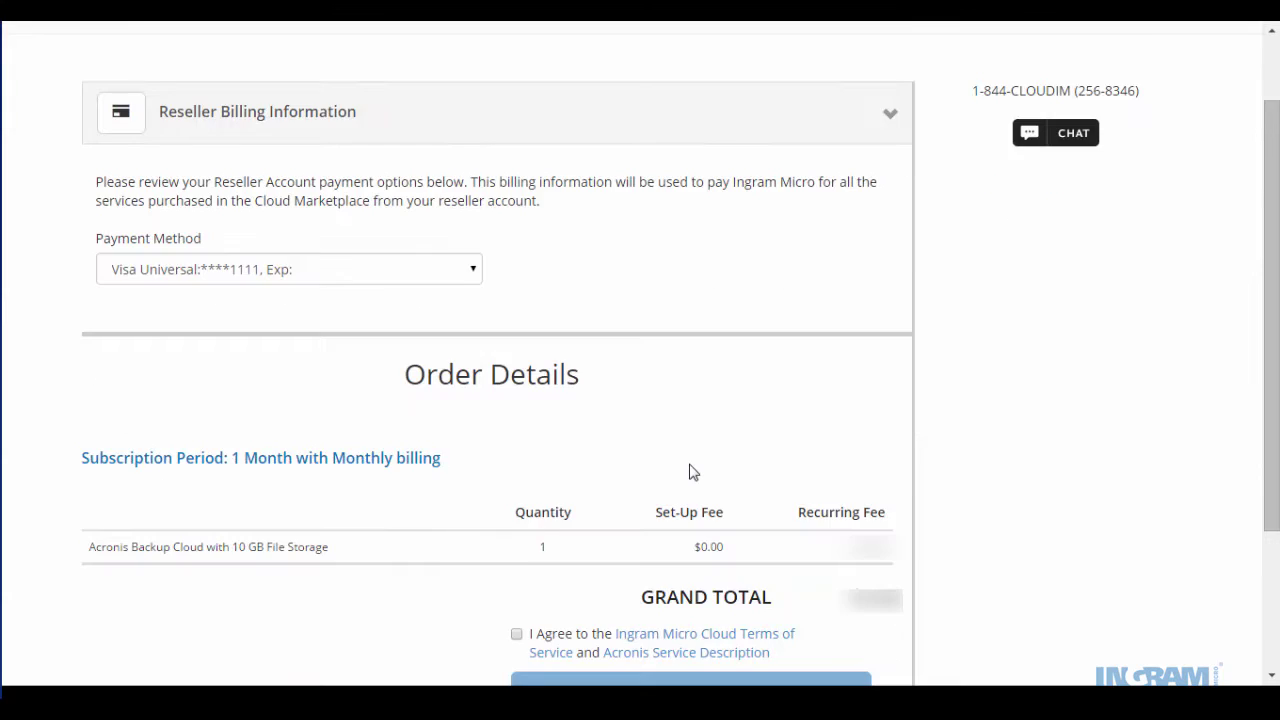
scroll(689, 471, "down", 1)
scroll(689, 471, "down", 1)
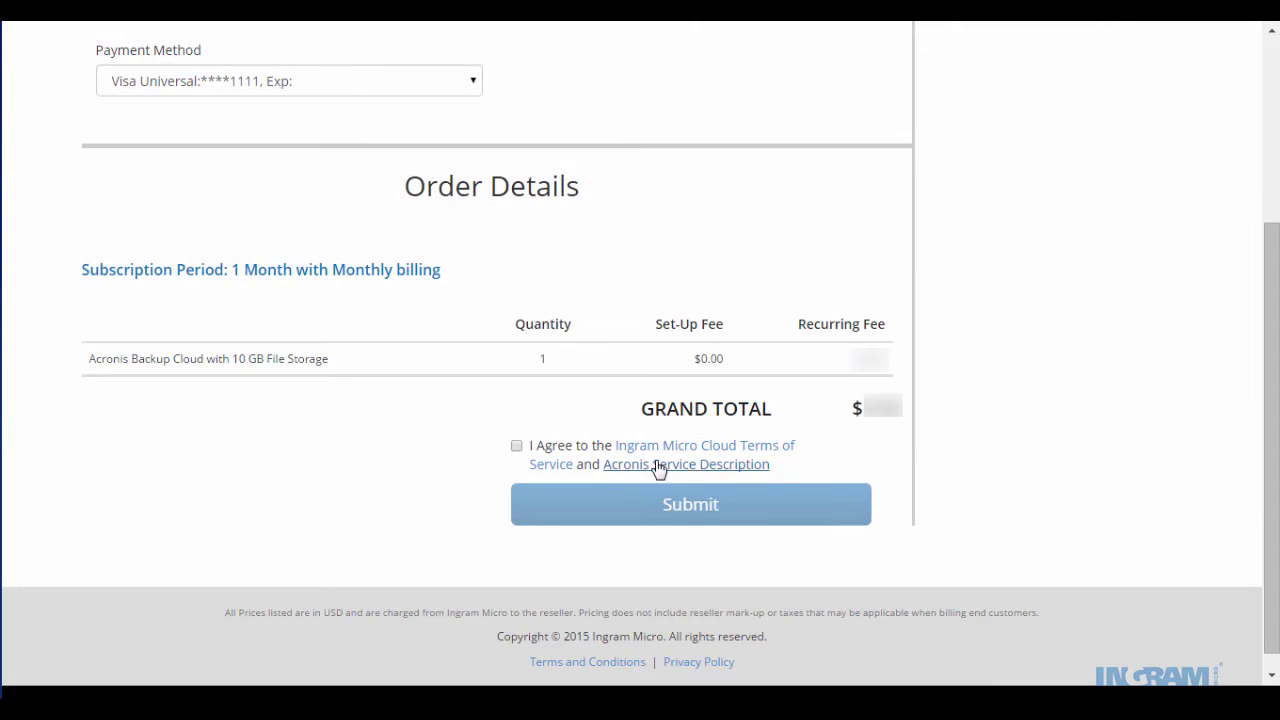
Agree to the terms and read through the Ingram Micro Cloud terms of service
left_click(517, 447)
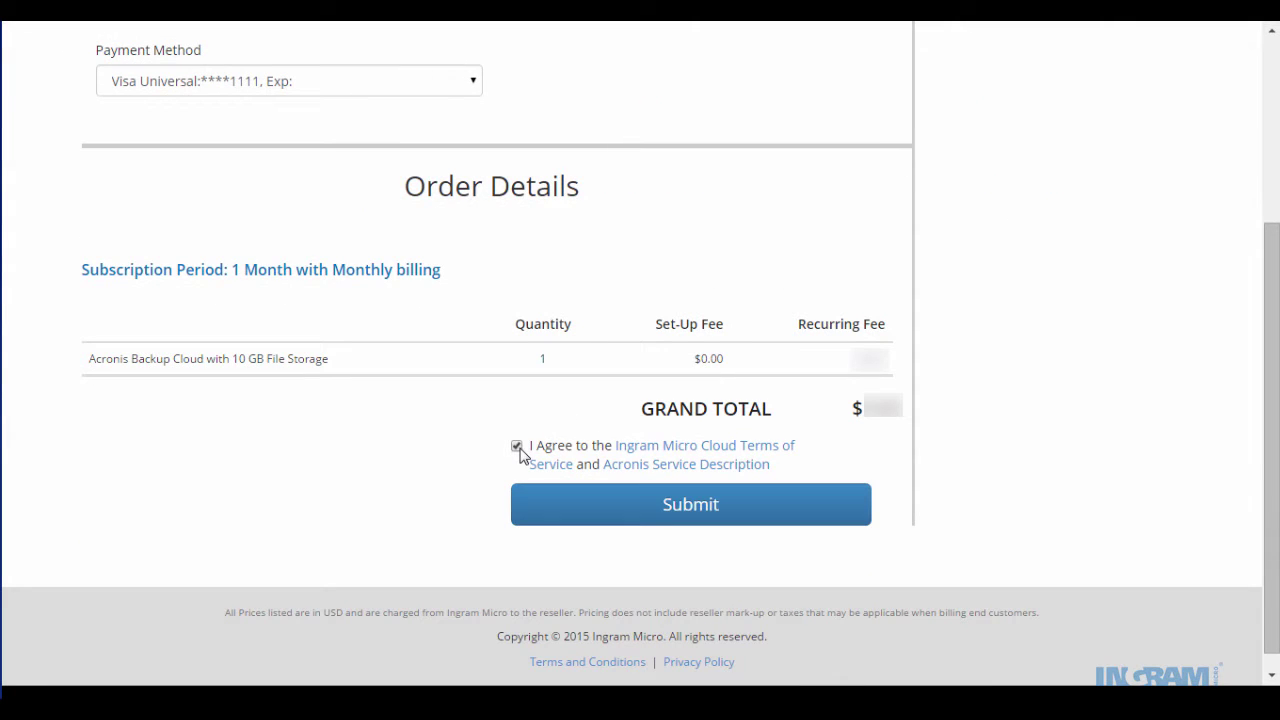
left_click(640, 455)
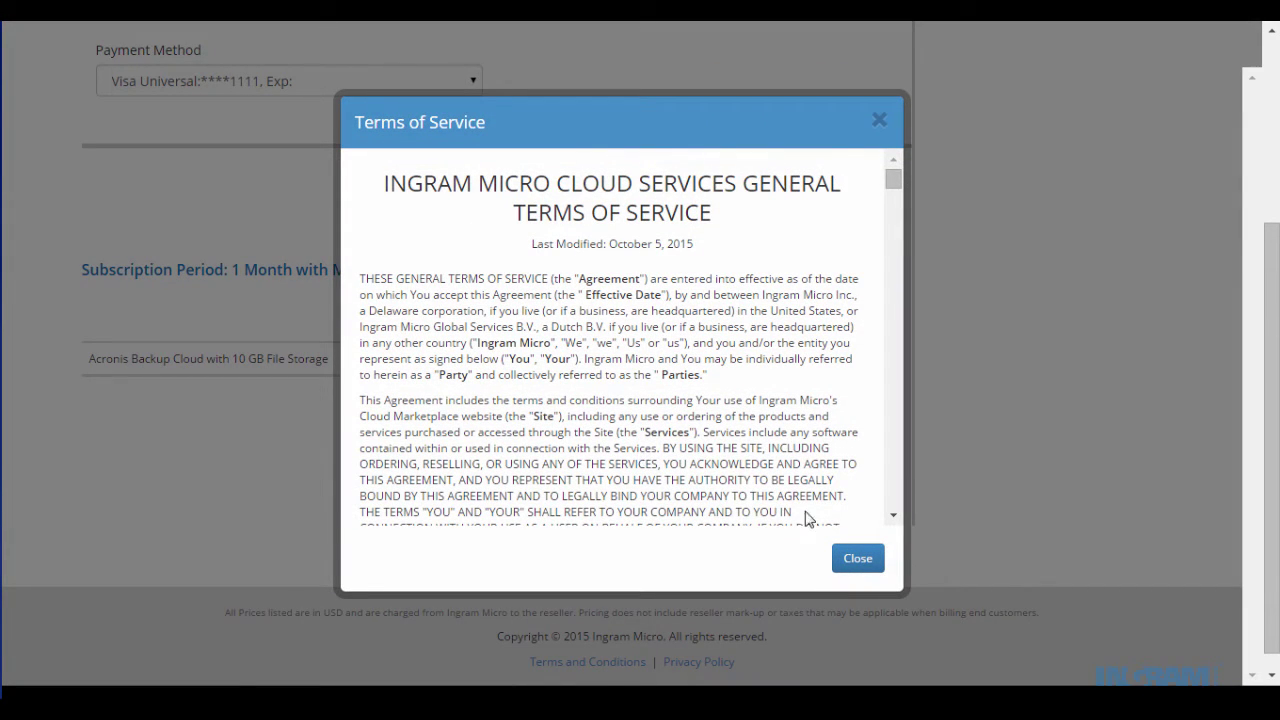
left_click_drag(898, 178, 904, 296)
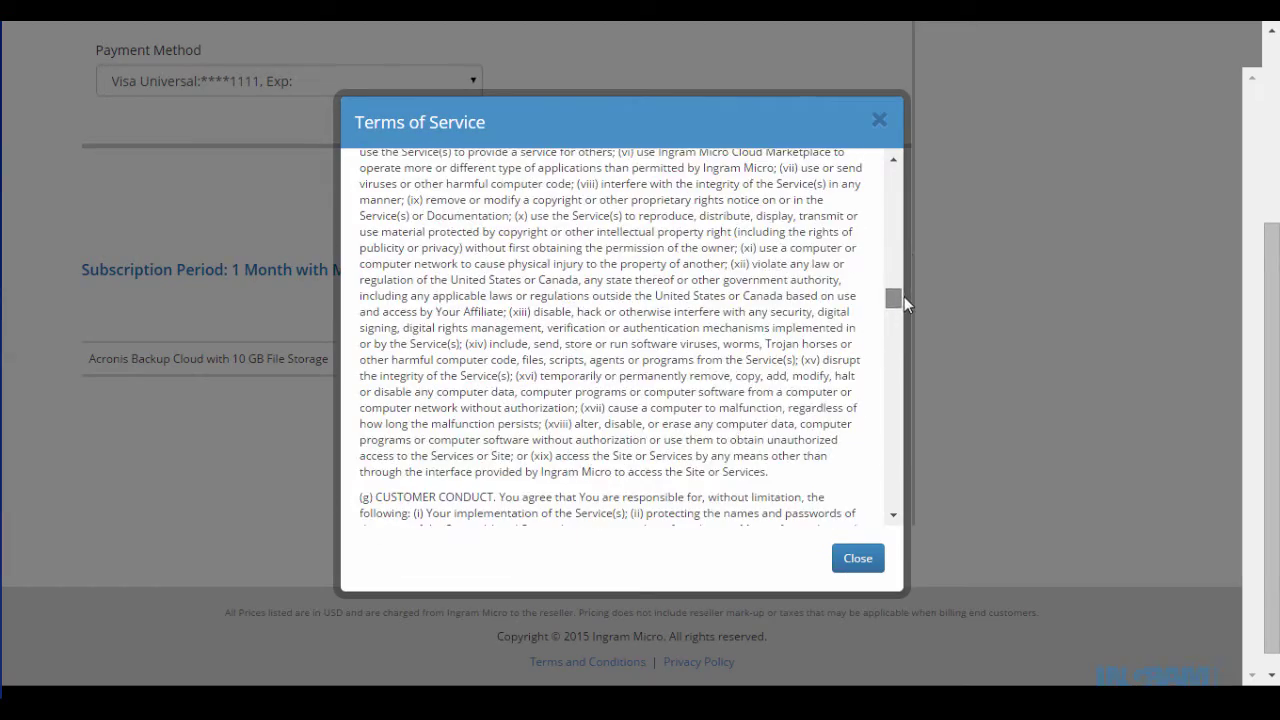
left_click(862, 562)
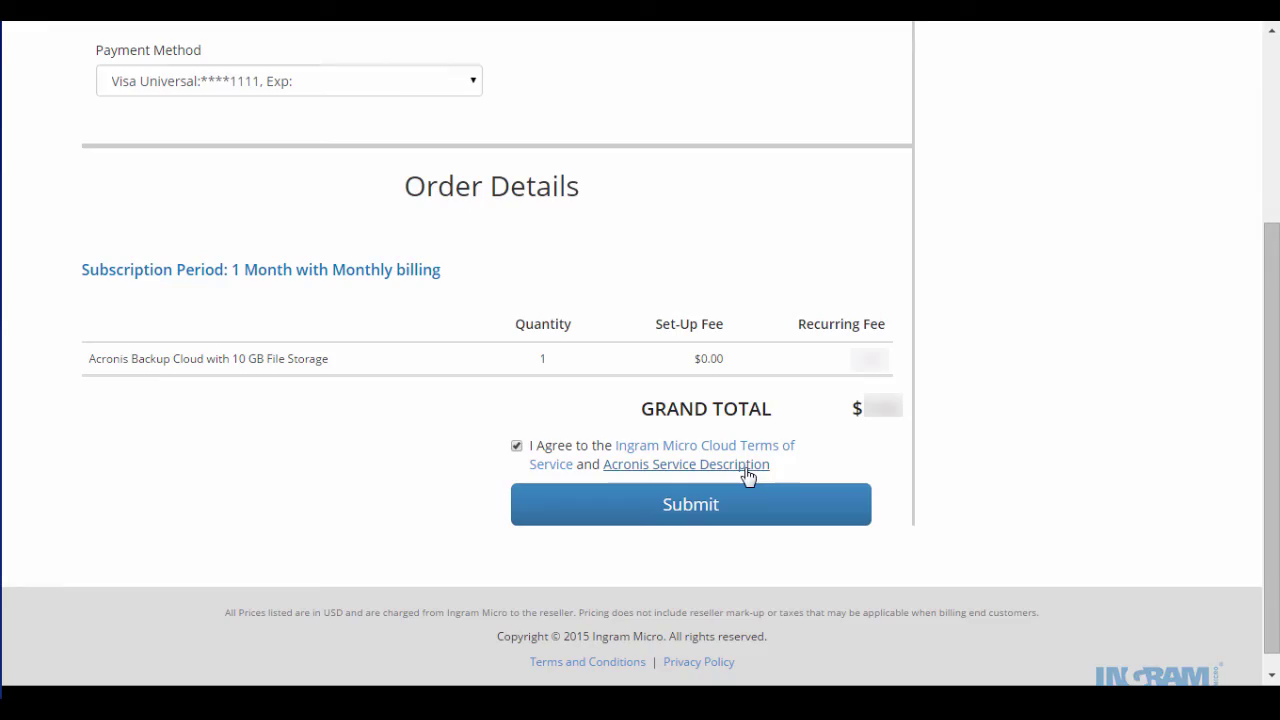
Read through the Acronis service description and return to the order
left_click(746, 470)
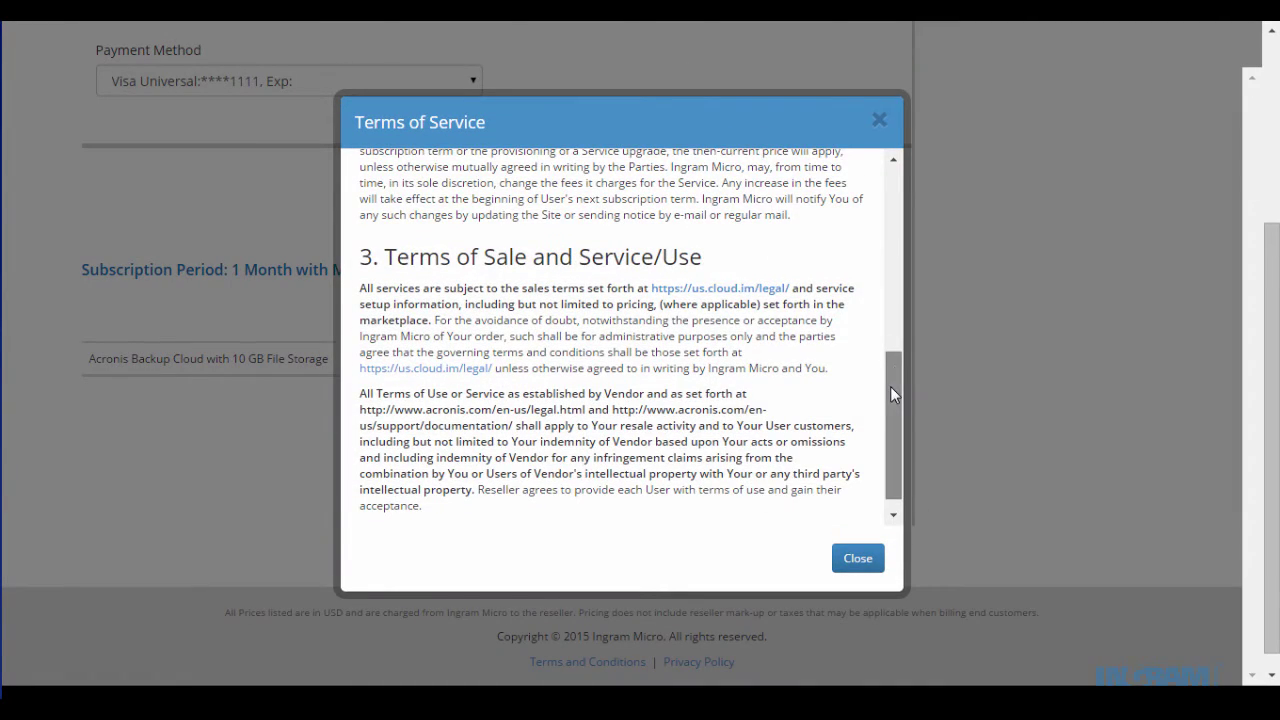
left_click_drag(890, 386, 895, 175)
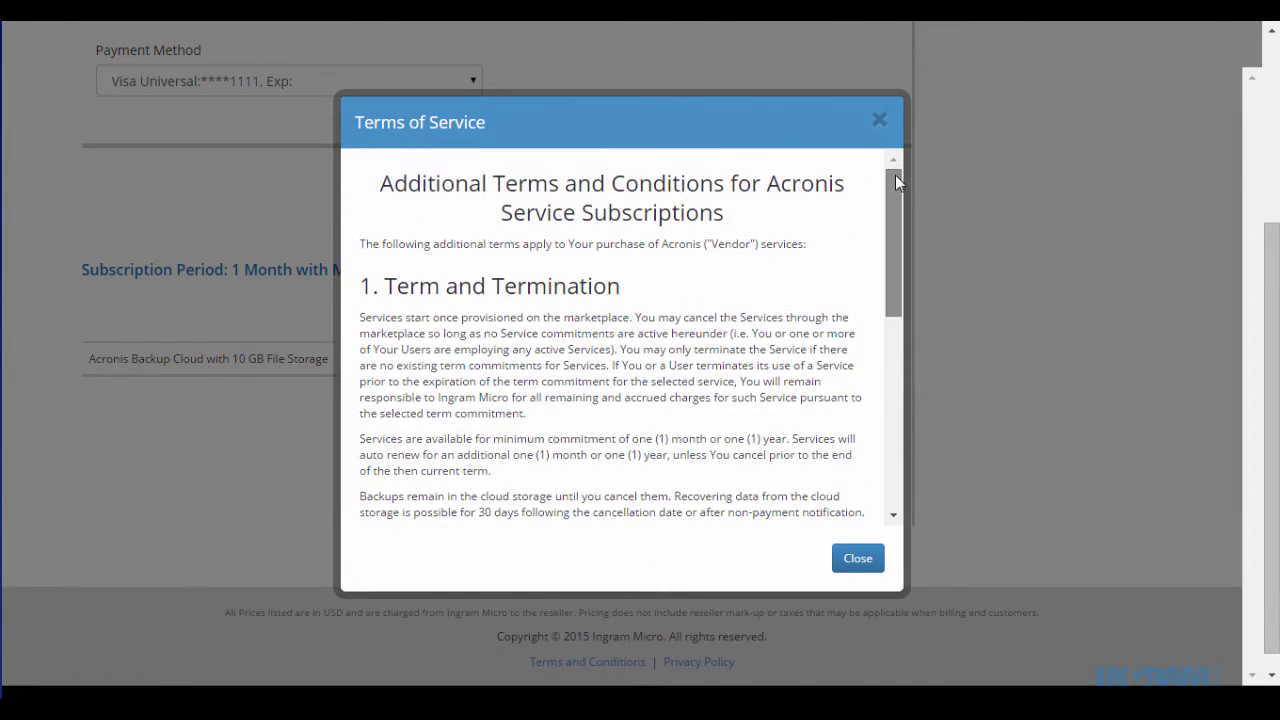
left_click(858, 566)
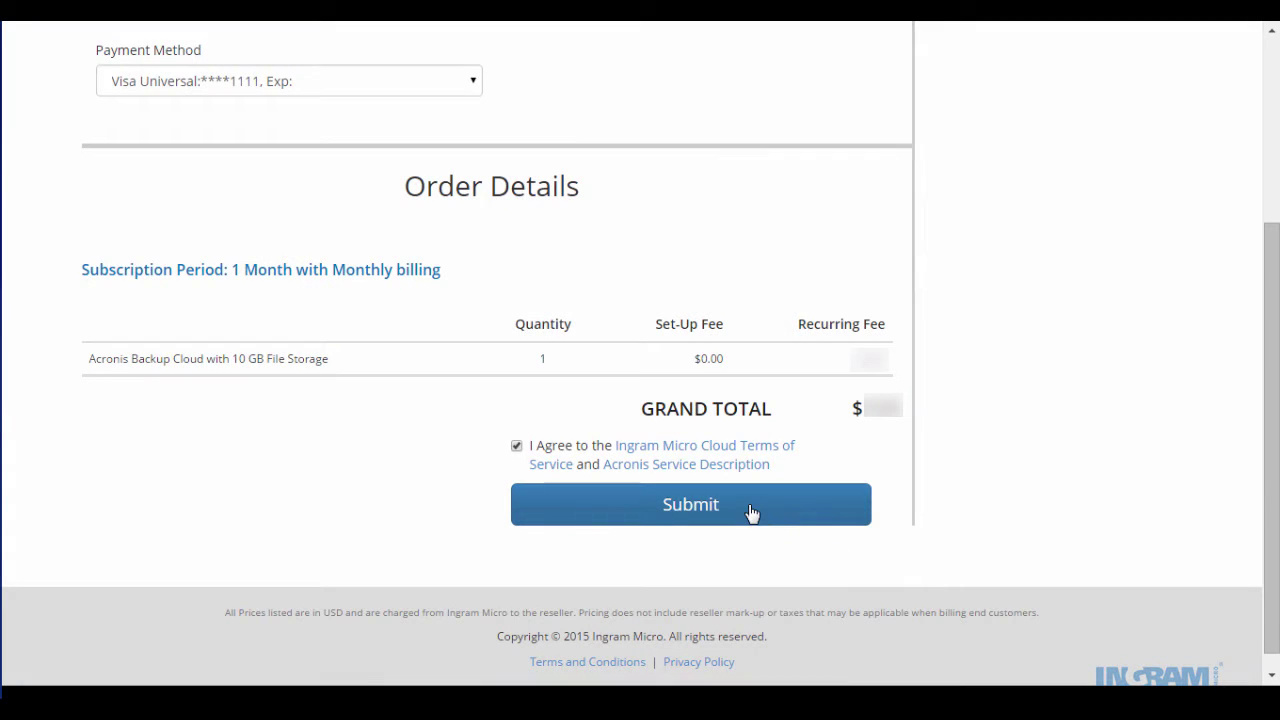
Submit the Acronis Backup Cloud order and switch the panel to Billing
left_click(752, 513)
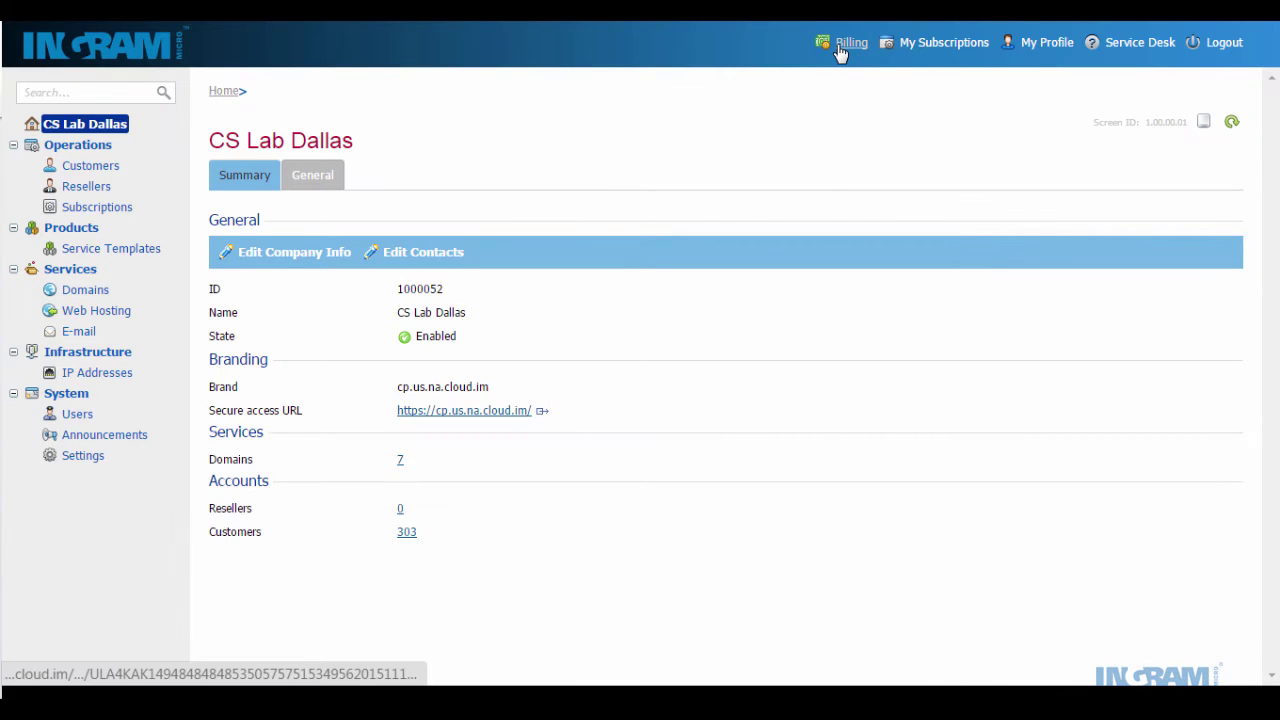
left_click(840, 45)
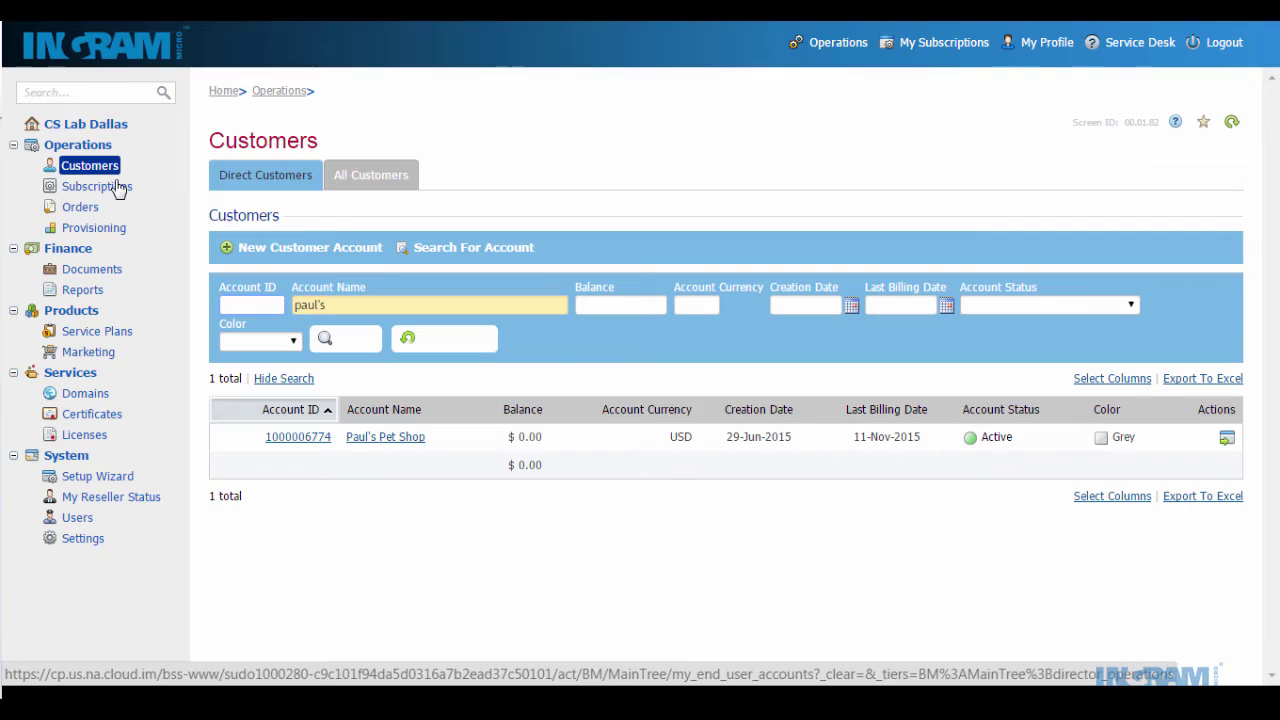
left_click(116, 190)
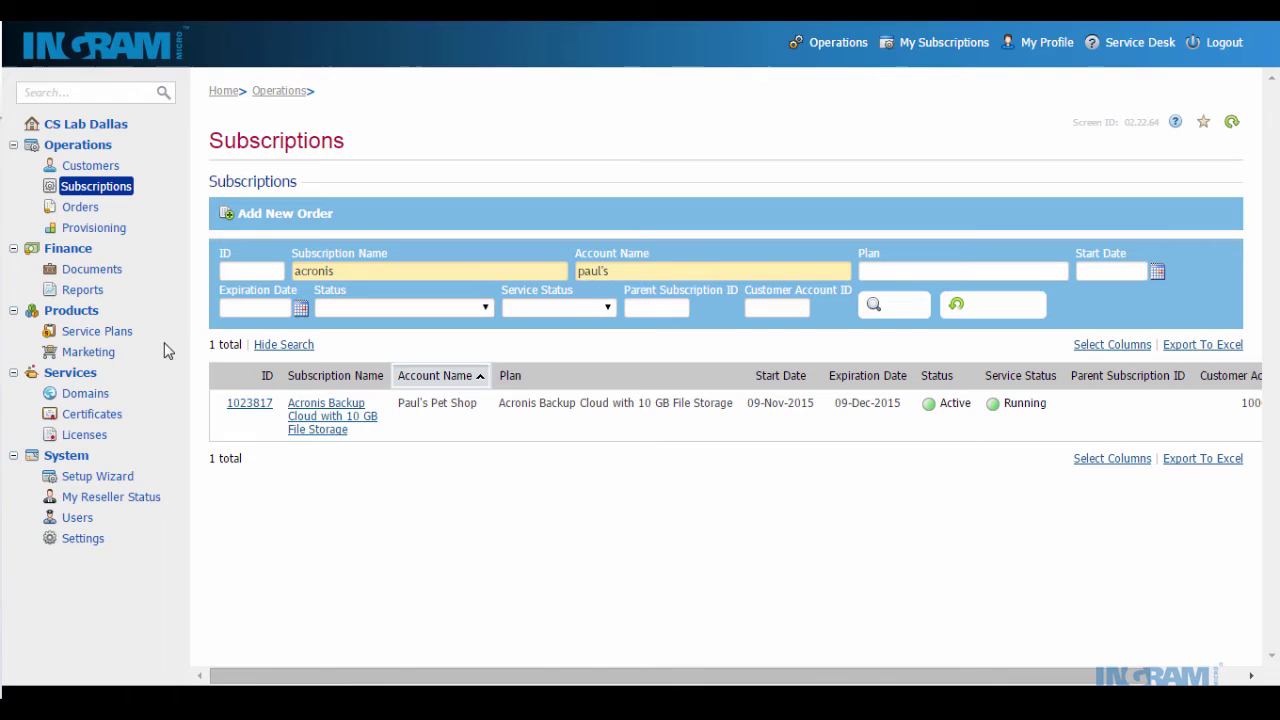
left_click(90, 166)
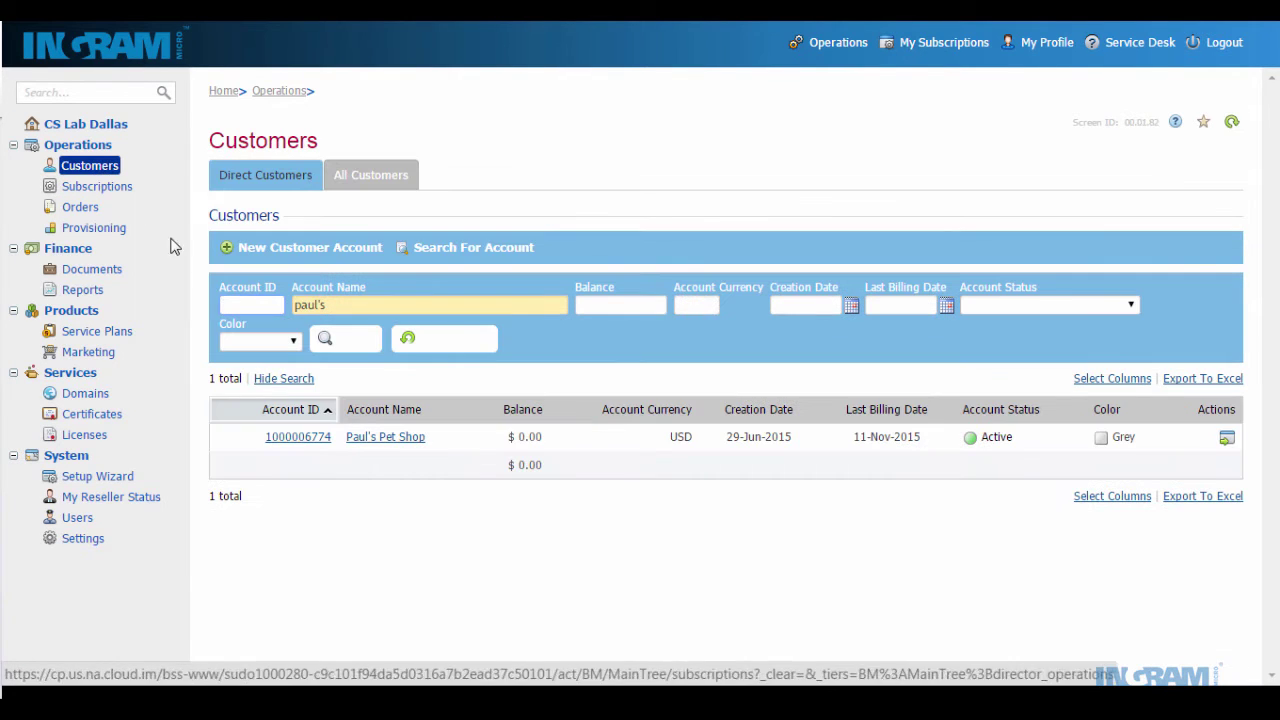
left_click(371, 437)
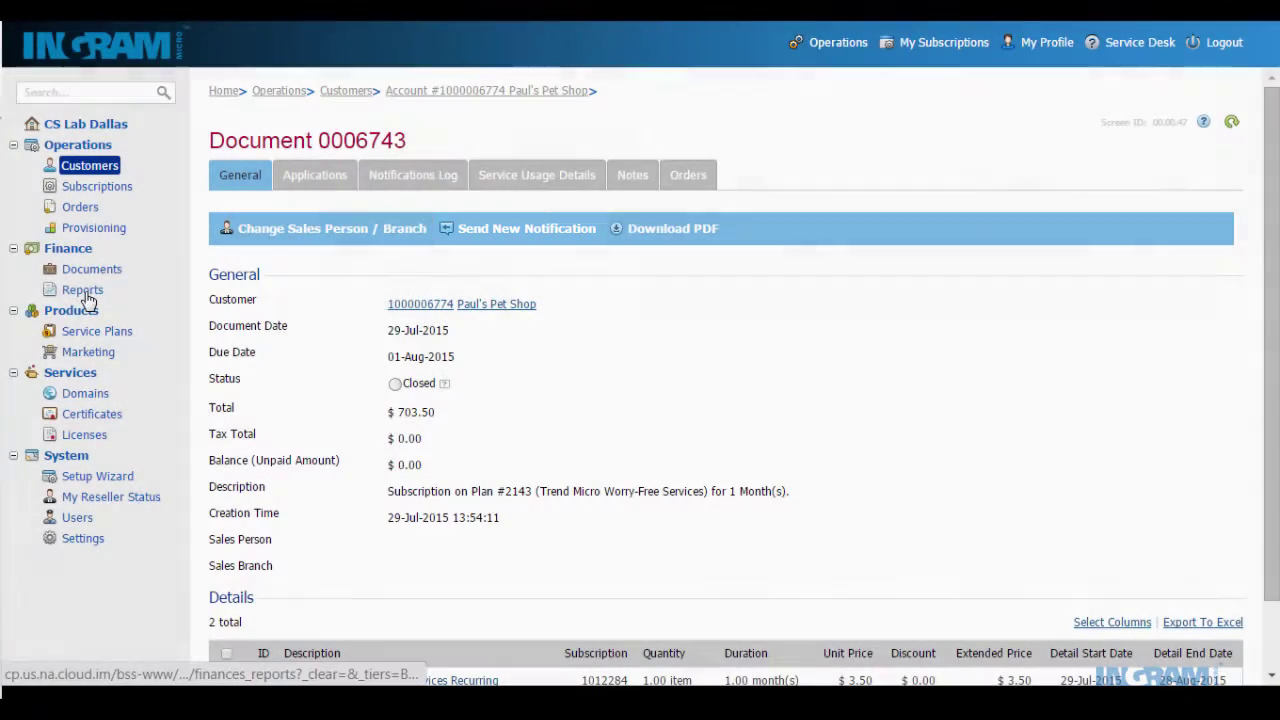
Run the Sales and Commissions Sales Details report with the default dates
left_click(82, 292)
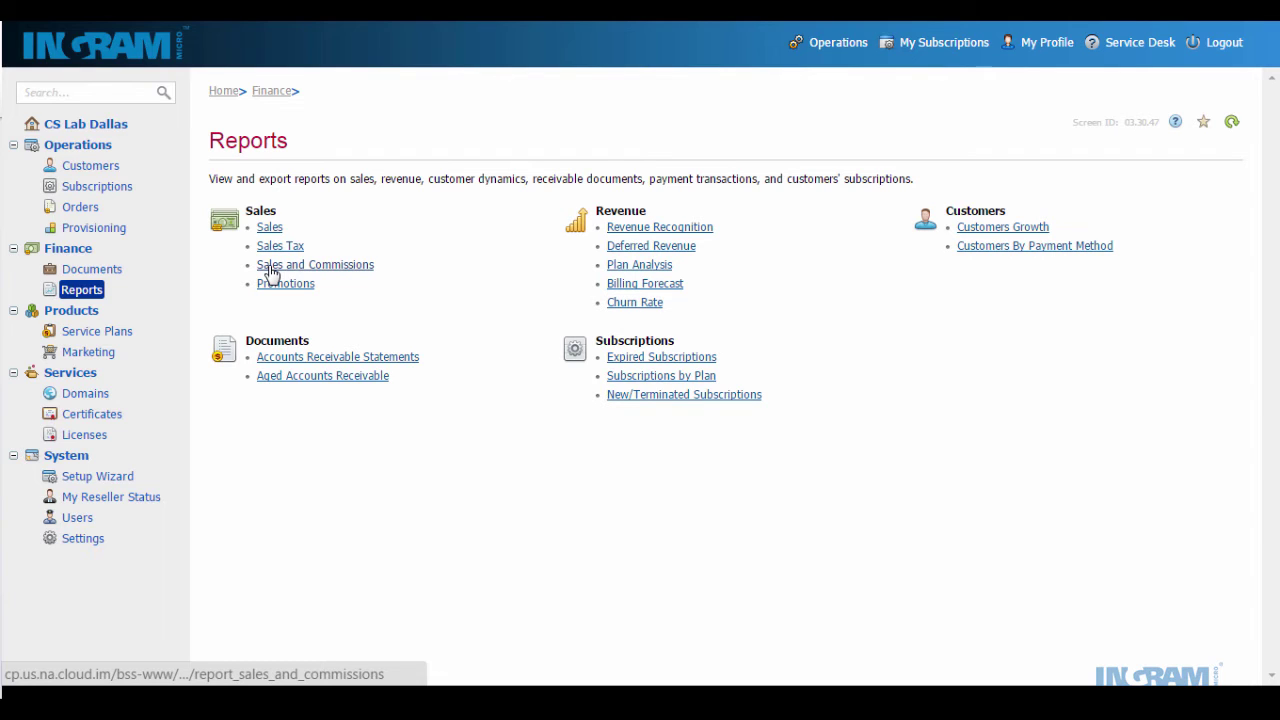
left_click(270, 267)
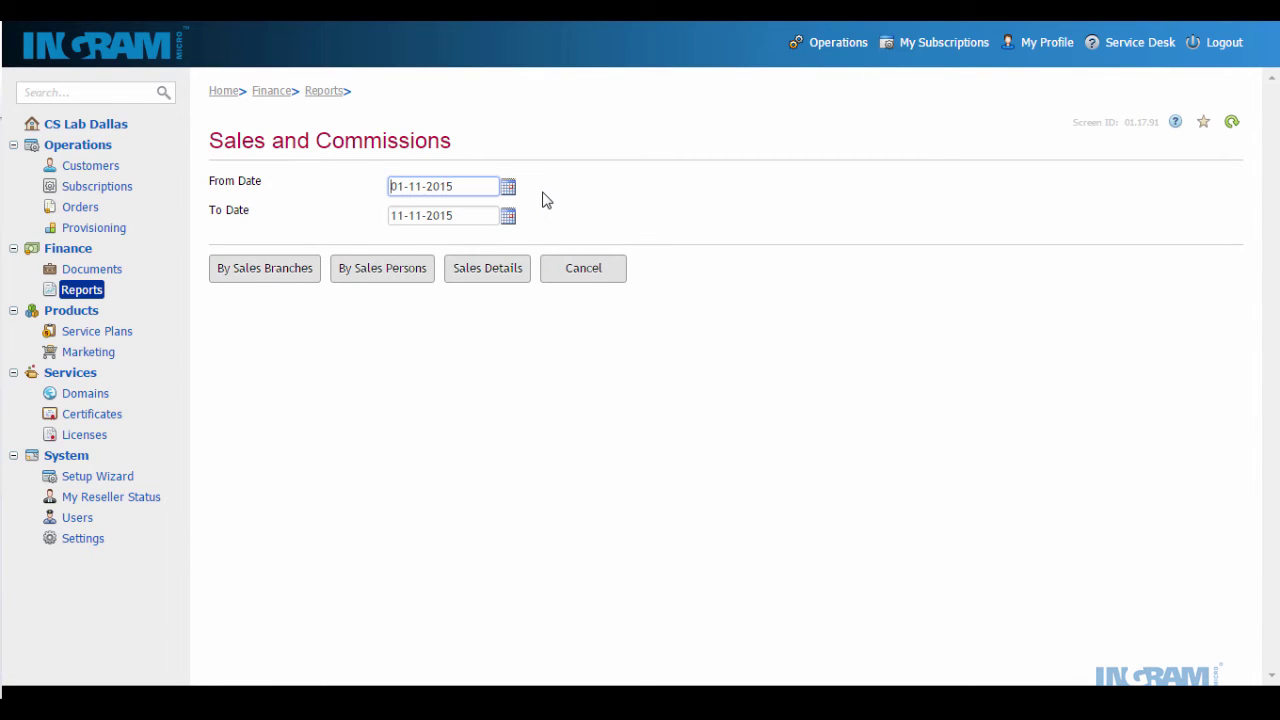
left_click(486, 282)
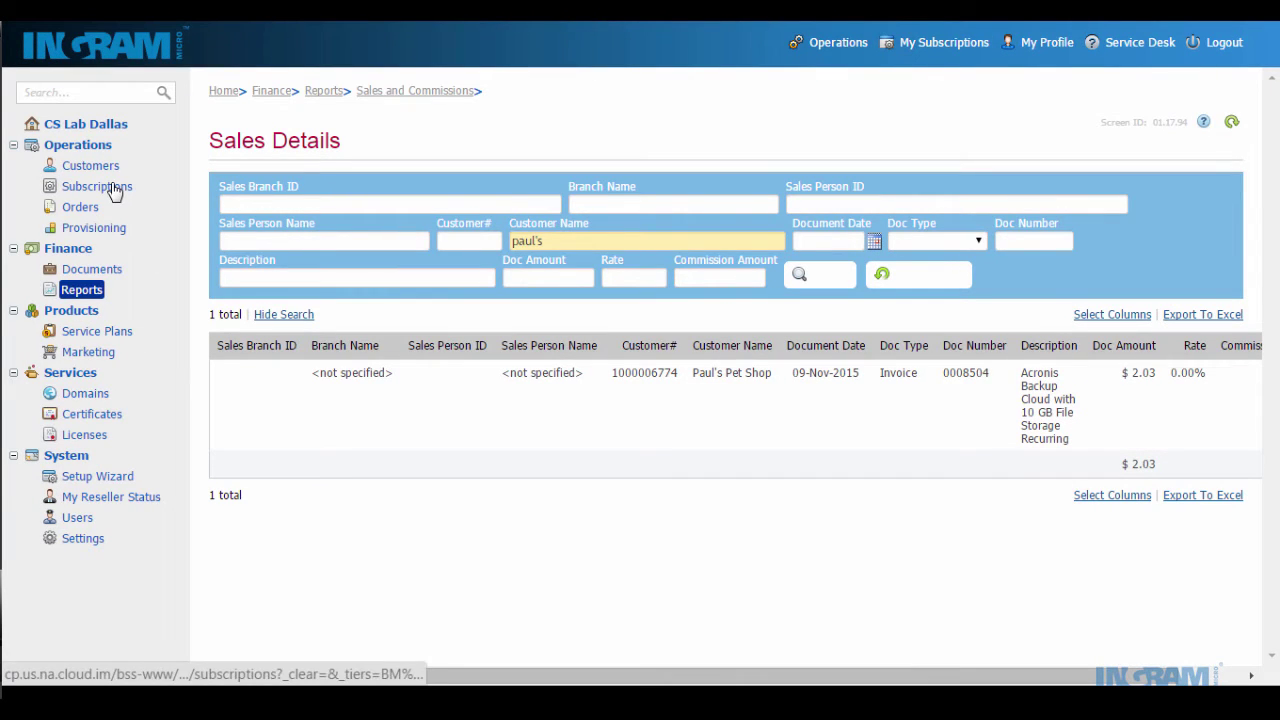
Review the orders list, then browse the Notification Templates under system settings
left_click(82, 210)
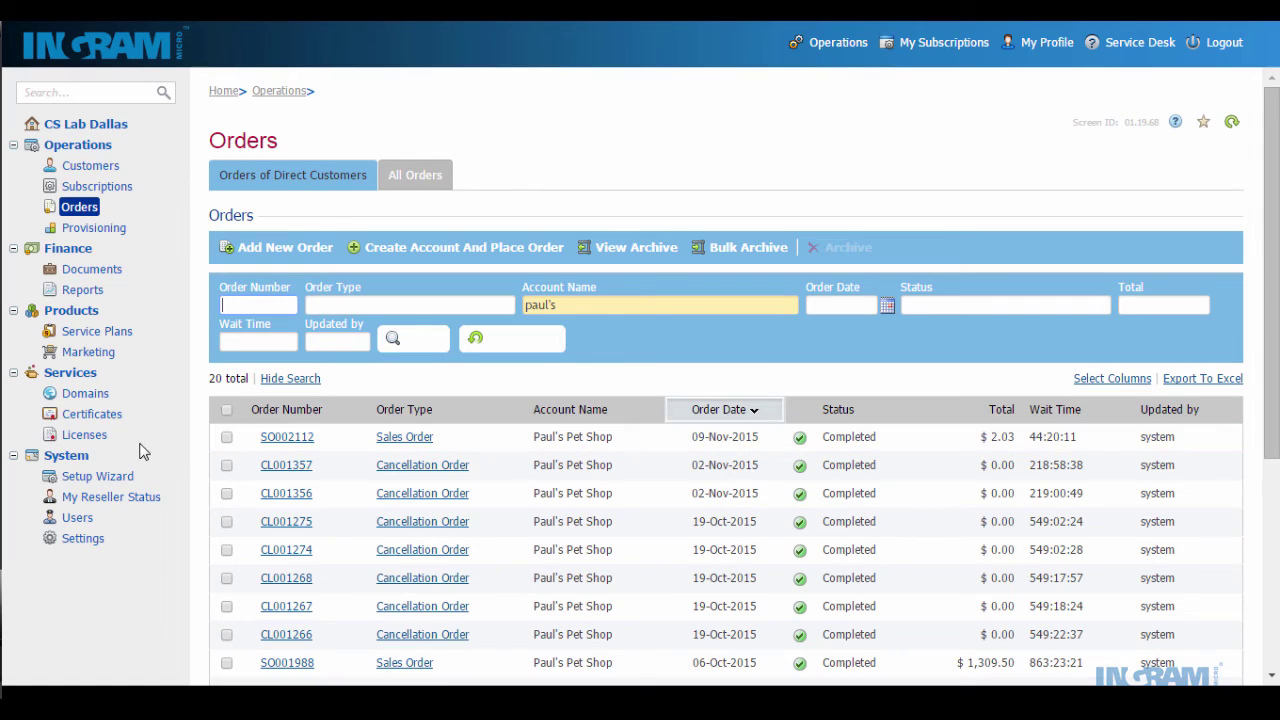
left_click(84, 540)
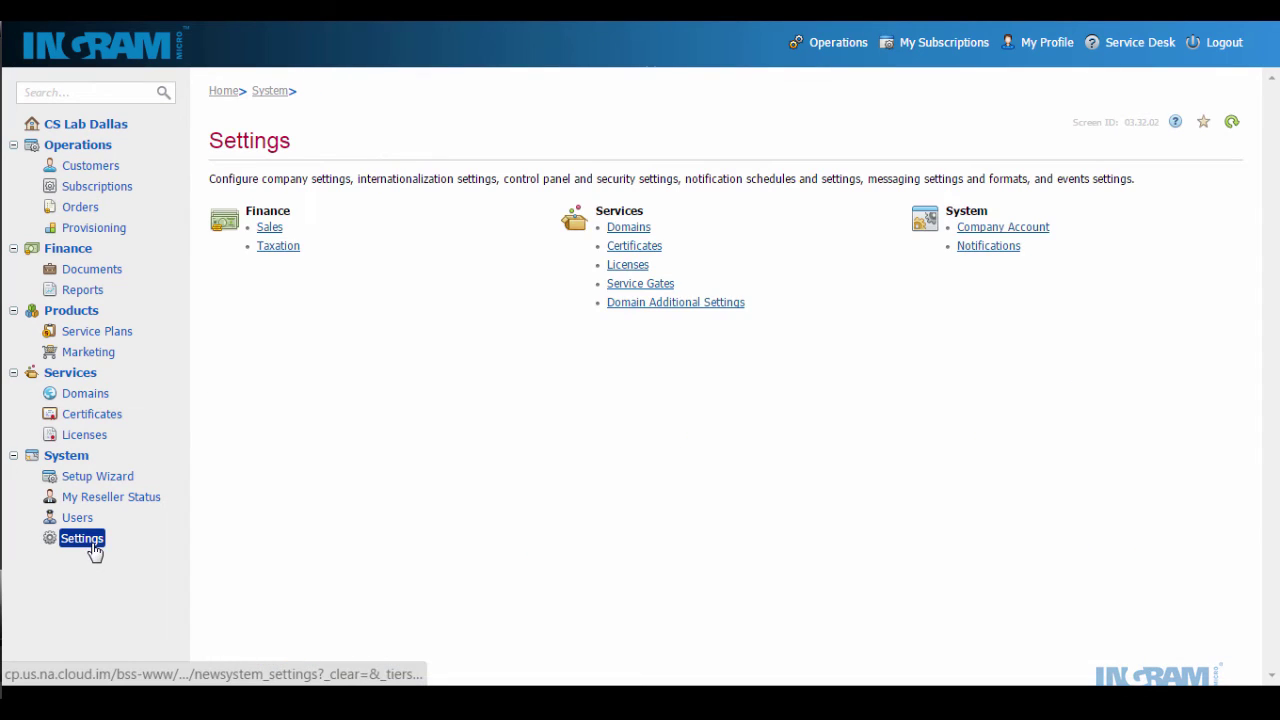
left_click(985, 250)
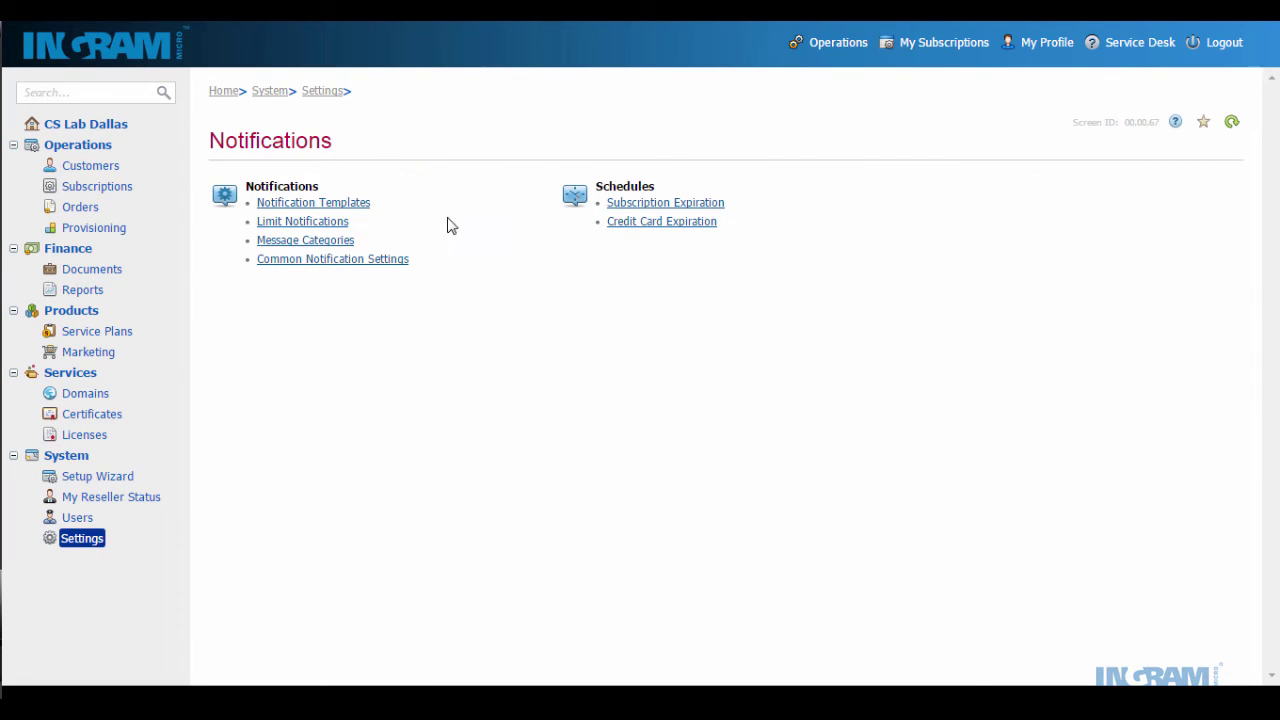
left_click(357, 205)
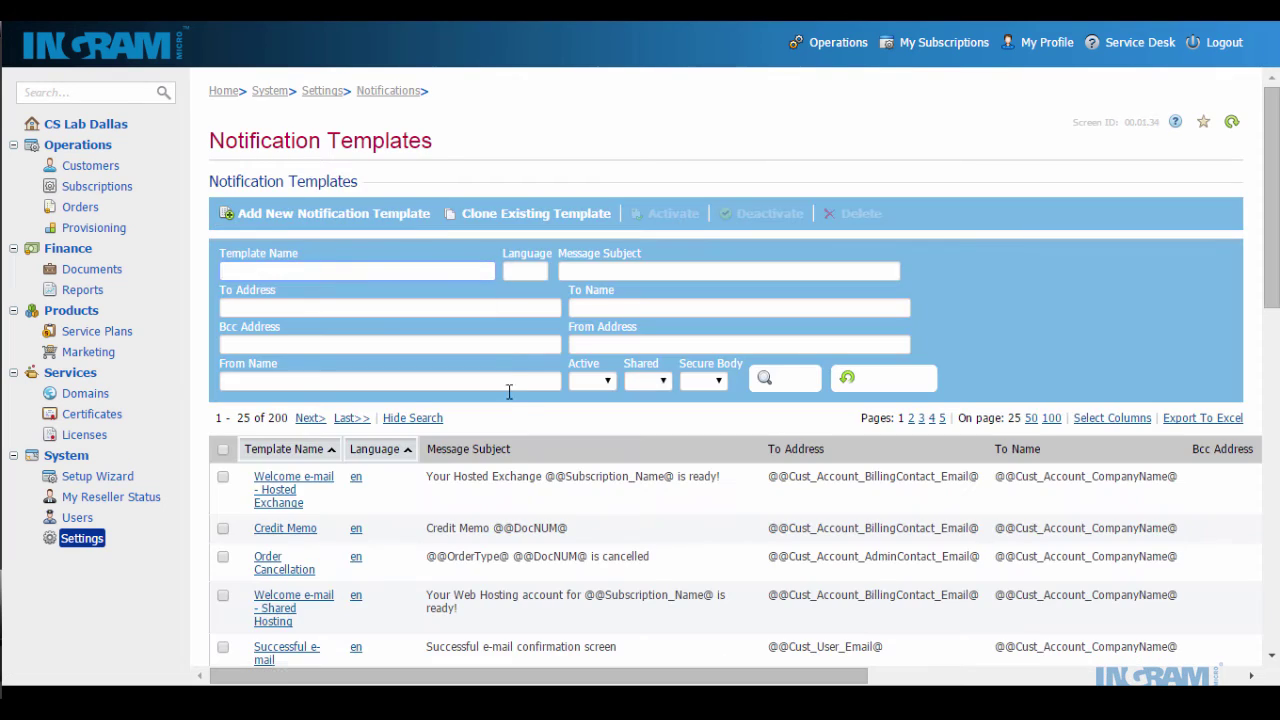
scroll(508, 417, "down", 3)
scroll(508, 417, "down", 3)
scroll(508, 417, "up", 3)
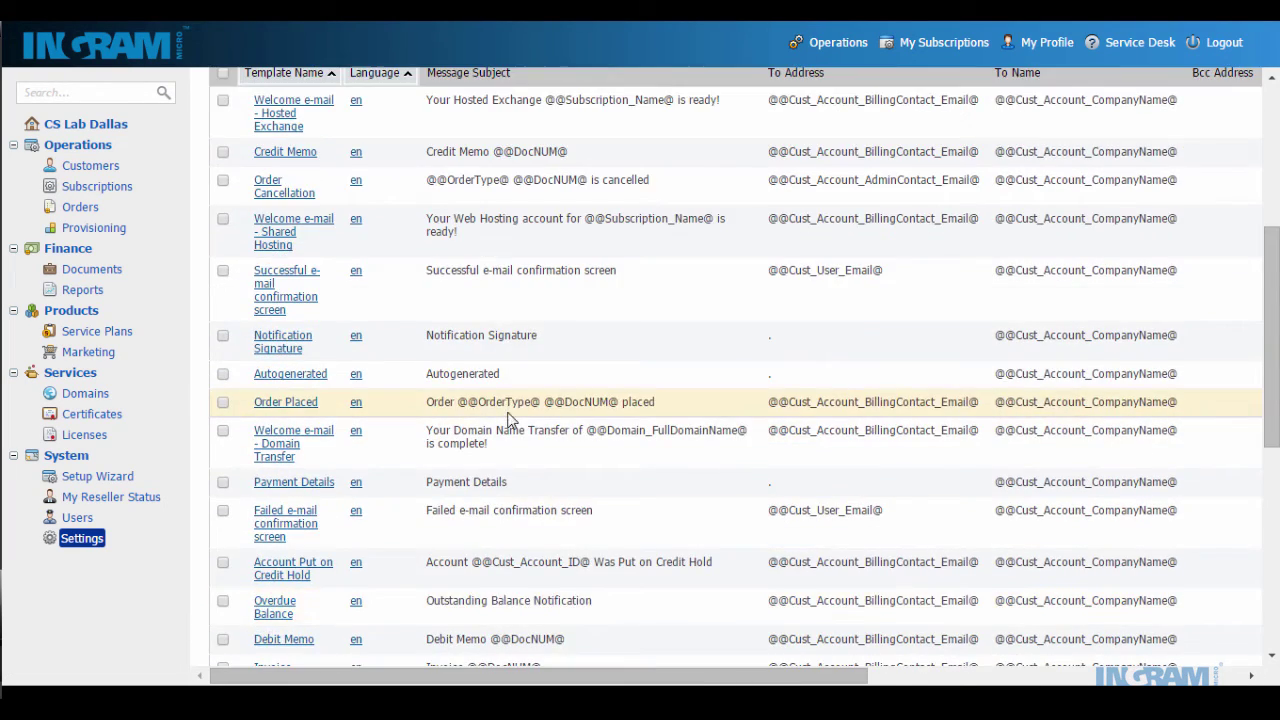
scroll(508, 417, "up", 4)
Filter notification templates by 'acronis', then return to the customers list
left_click(375, 267)
type("acronis")
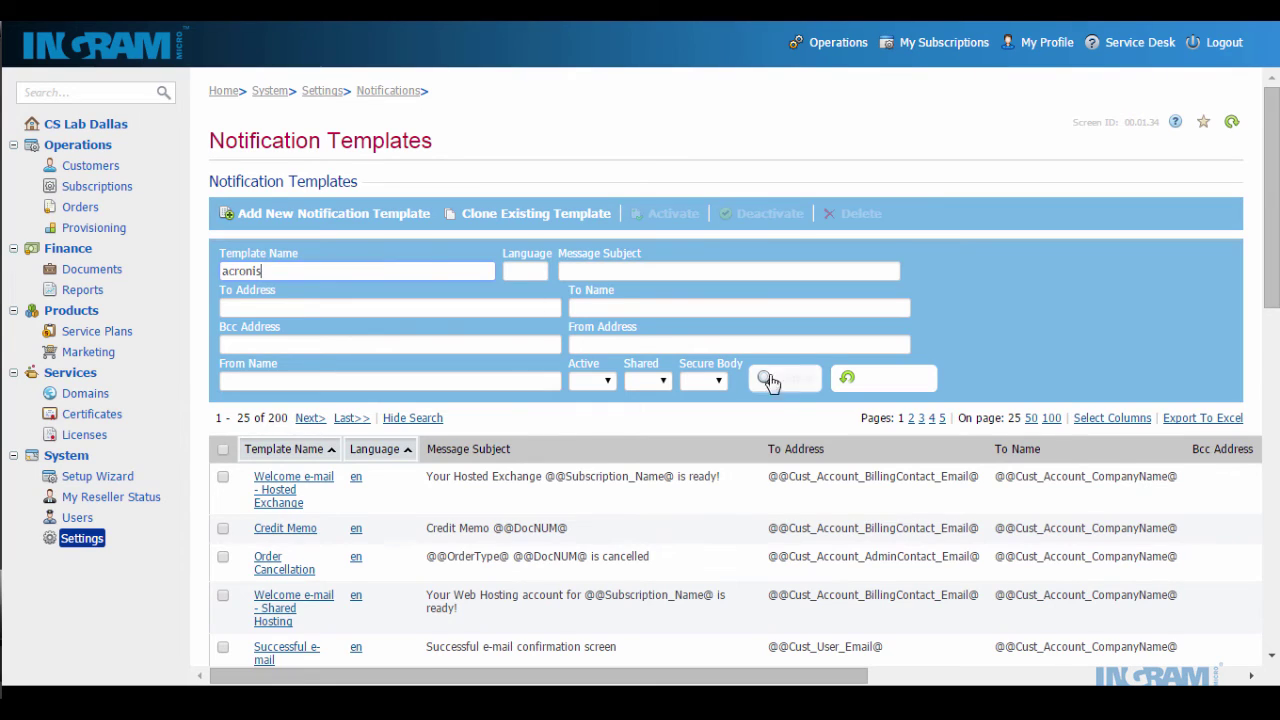
left_click(765, 377)
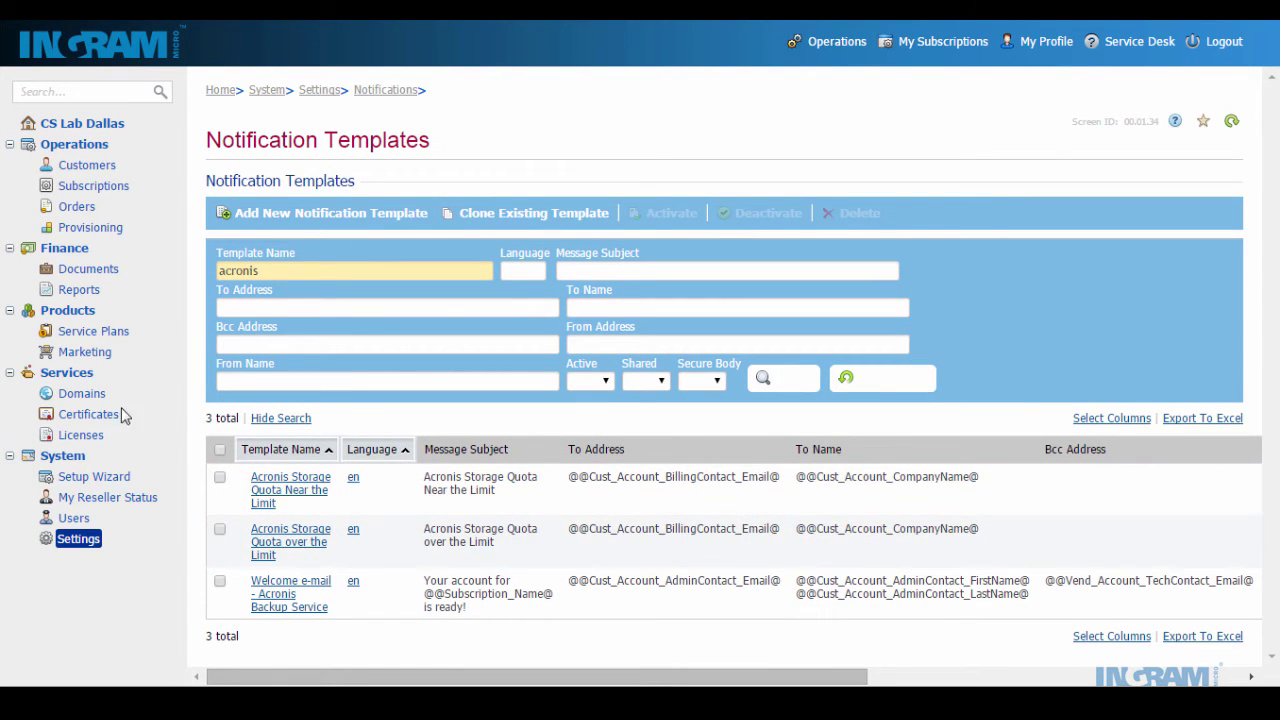
left_click(90, 170)
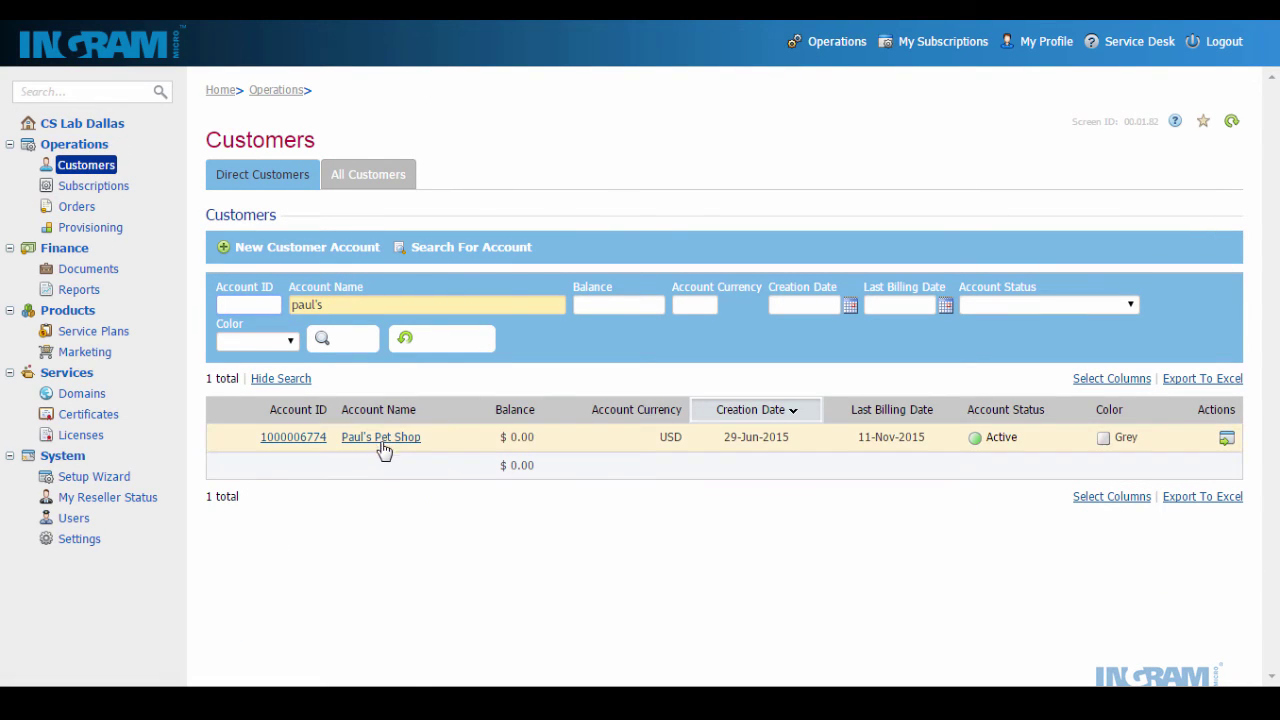
Enter Paul's Pet Shop's customer panel, keep the Acronis subscription, and view Backup Service
left_click(383, 446)
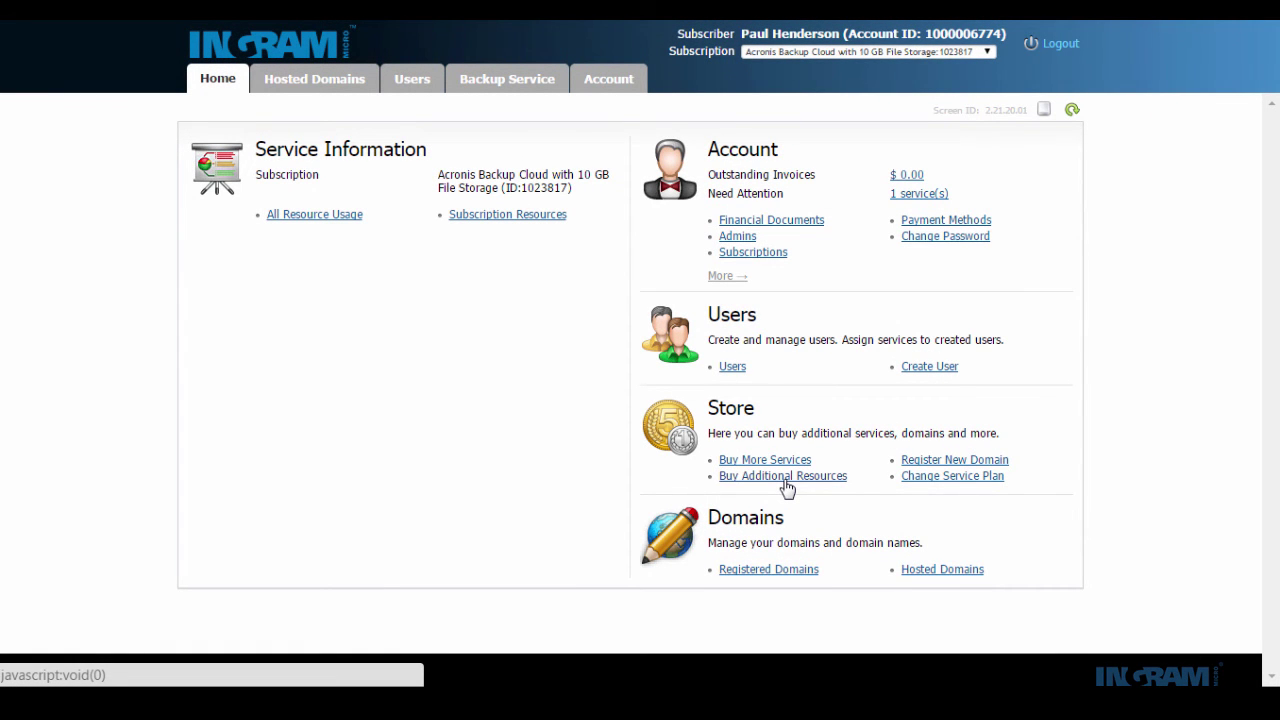
left_click(788, 52)
left_click(792, 84)
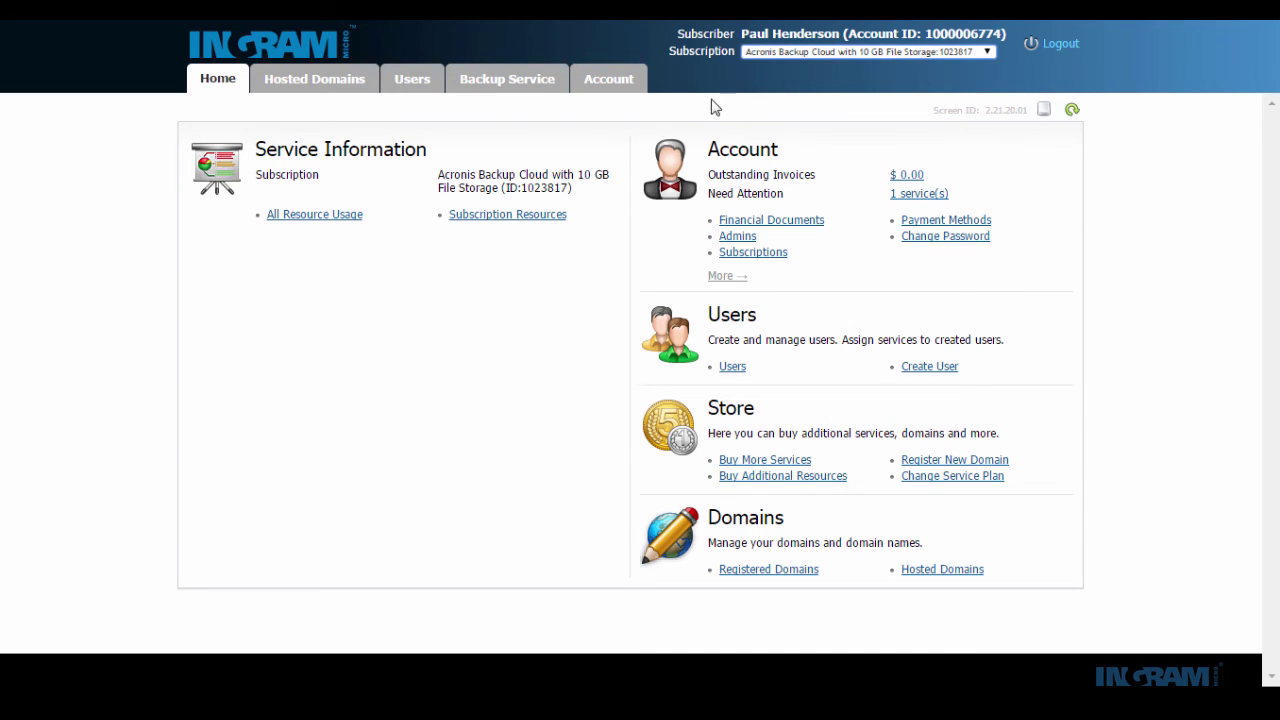
left_click(513, 92)
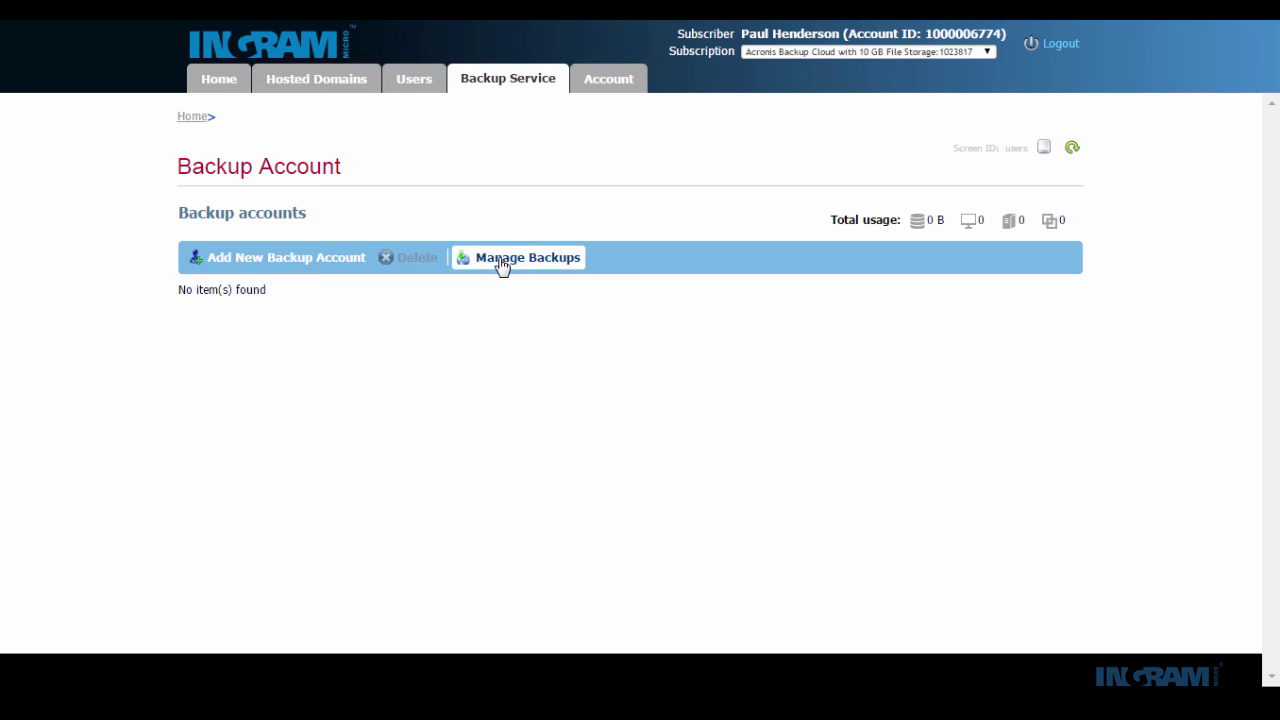
Launch the Acronis console via Manage Backups and start adding a machine
left_click(502, 262)
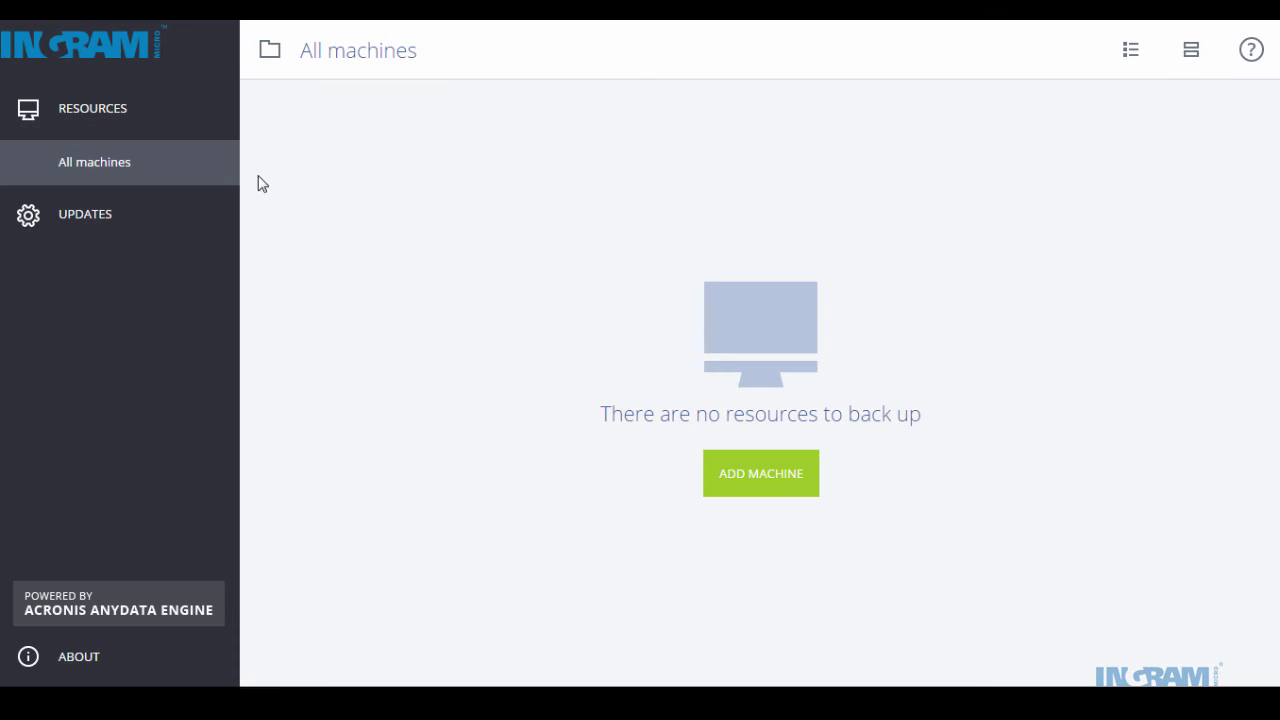
left_click(795, 469)
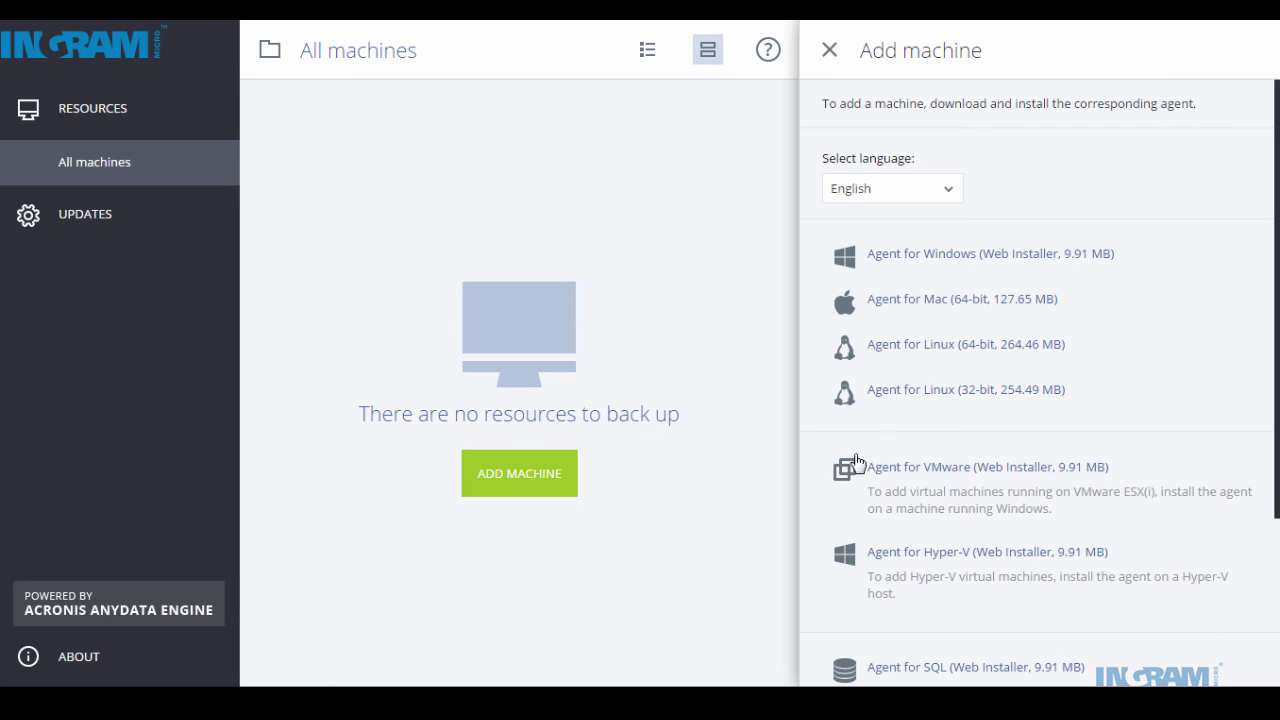